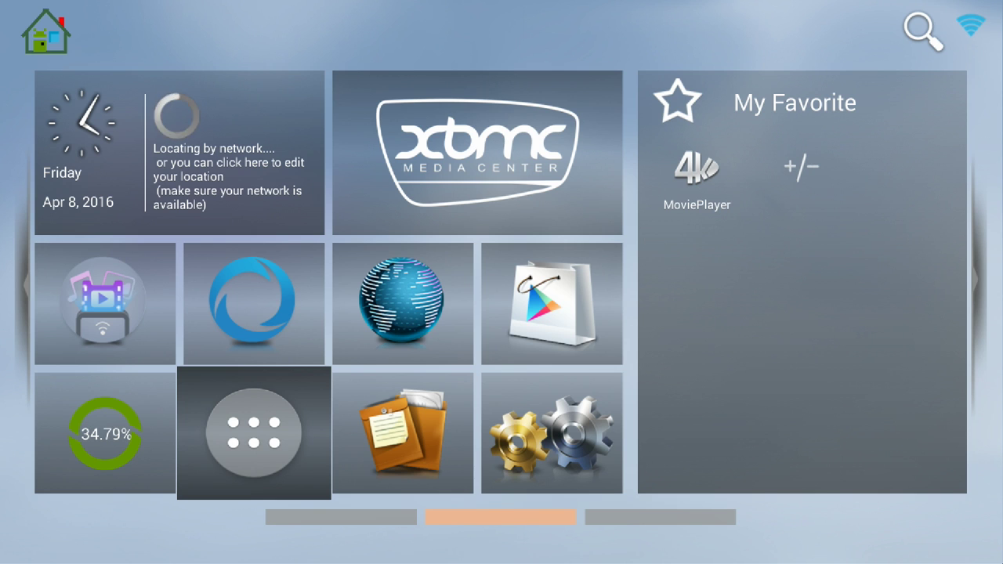
Move focus around the home screen tiles onto the all-apps entry
key(Up)
key(Right)
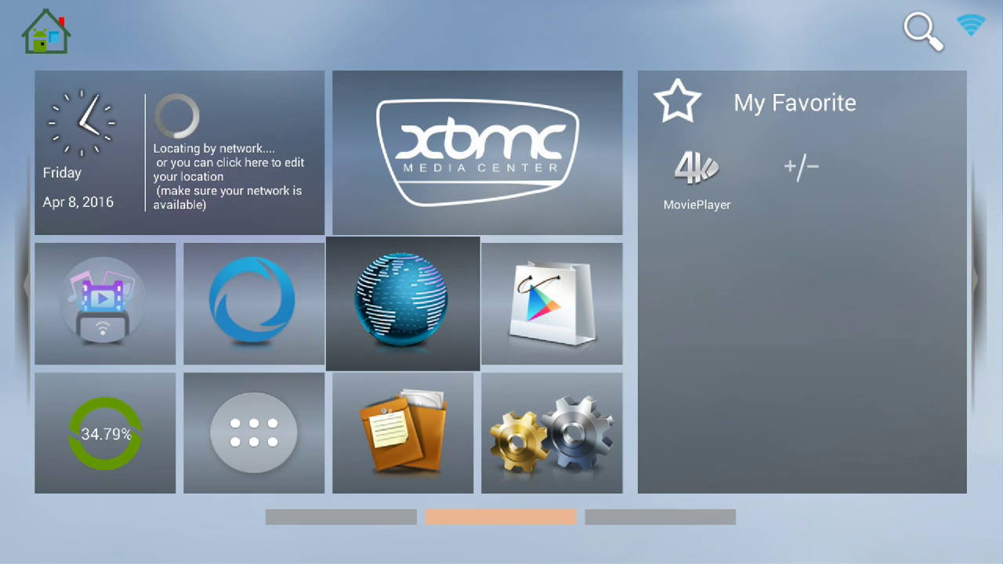
key(Left)
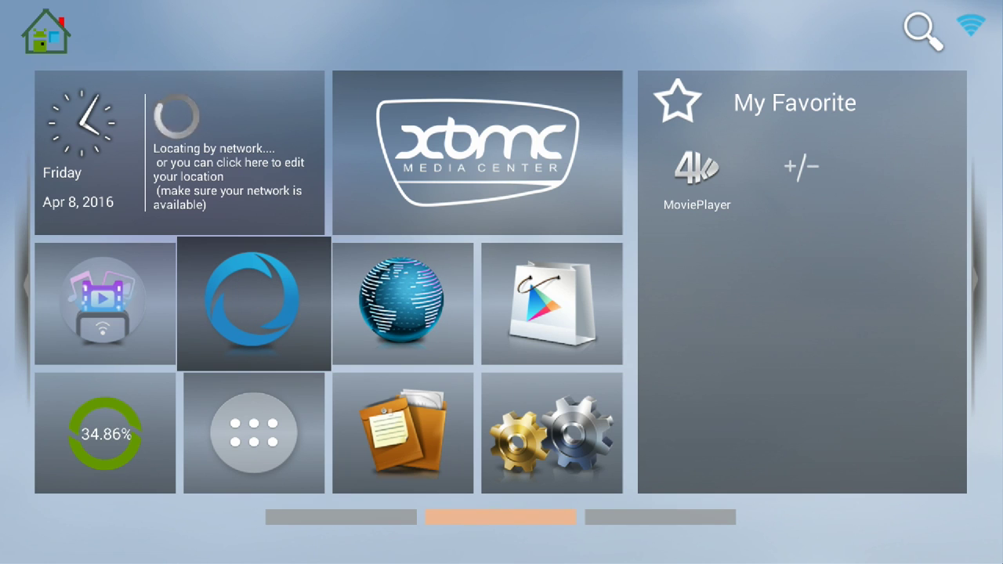
key(Down)
key(Right)
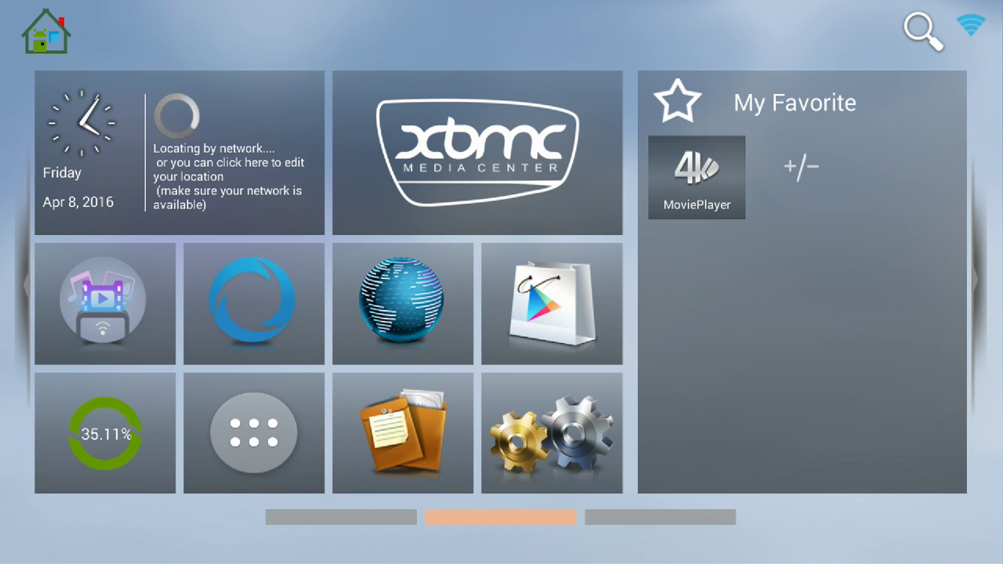
key(Left)
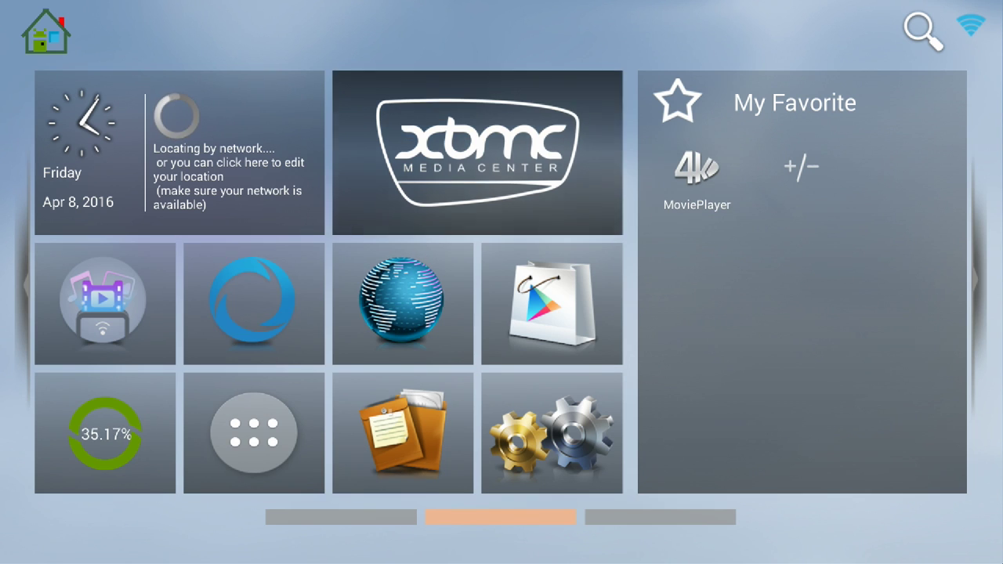
key(Down)
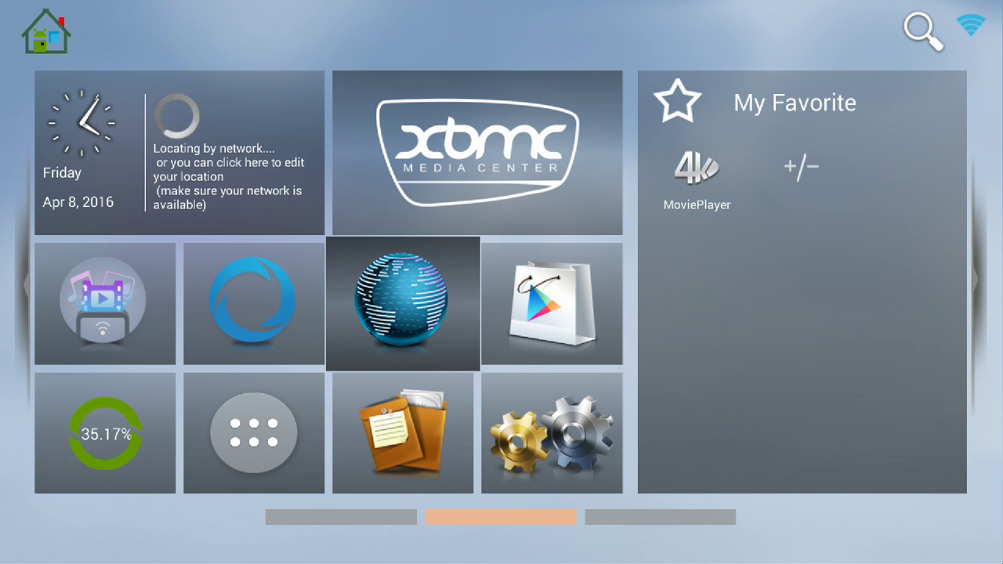
key(Left)
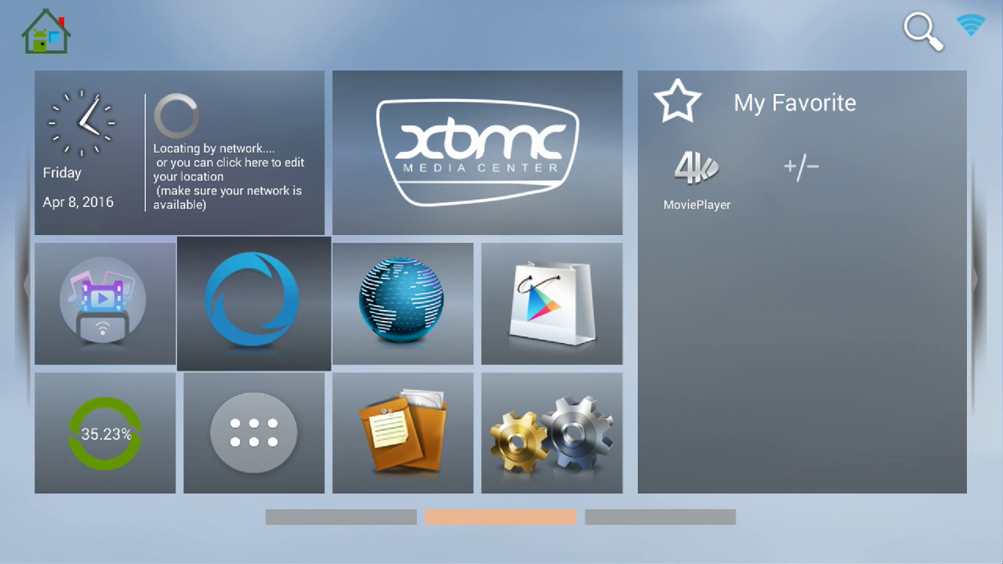
key(Down)
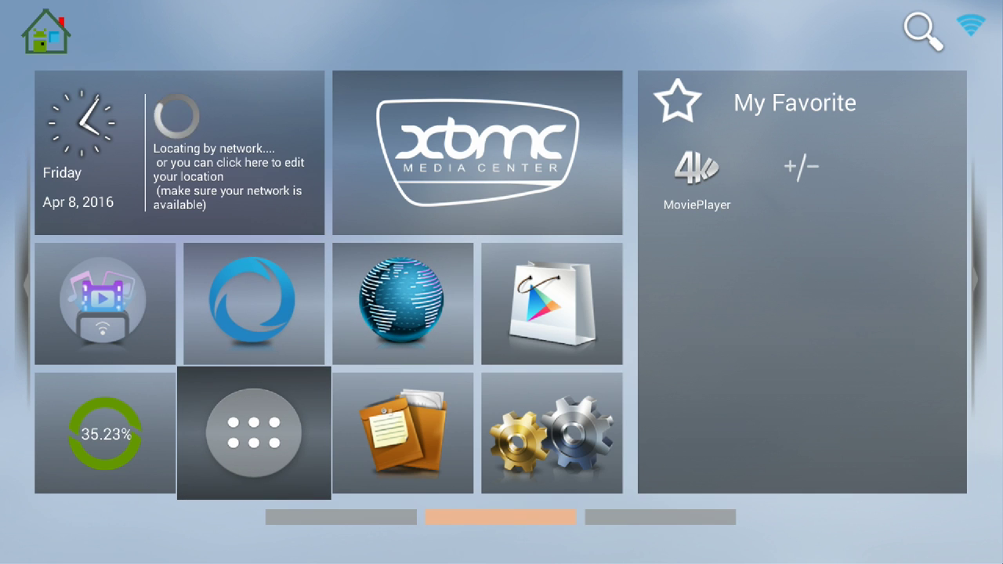
key(Up)
key(Down)
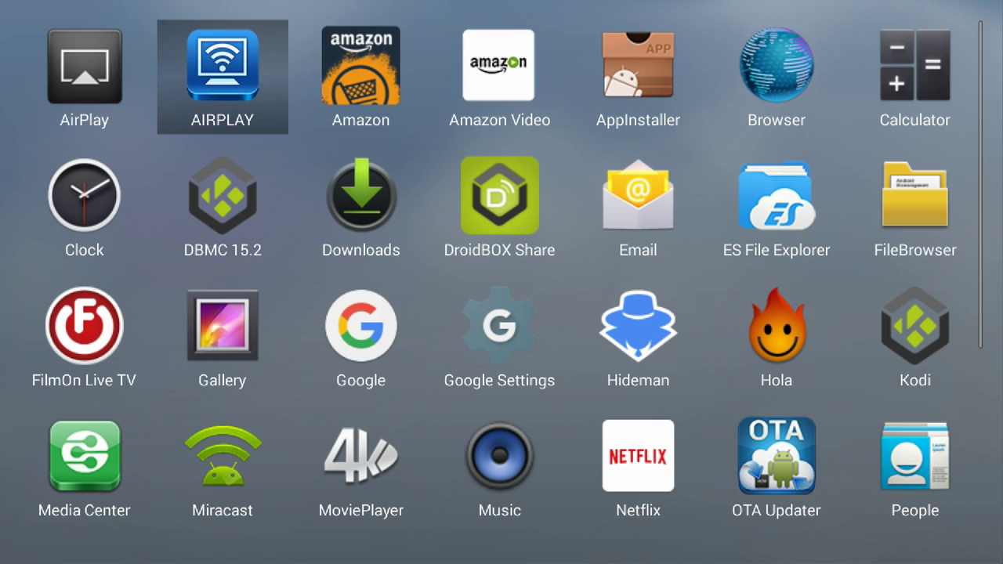
Navigate the app drawer grid to OTA Updater and launch it
key(Down)
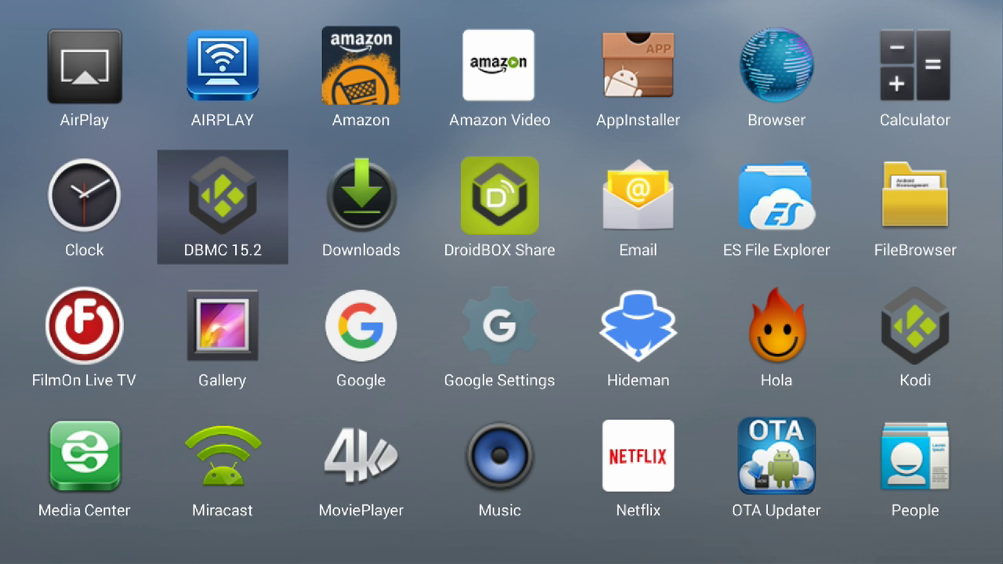
key(Right)
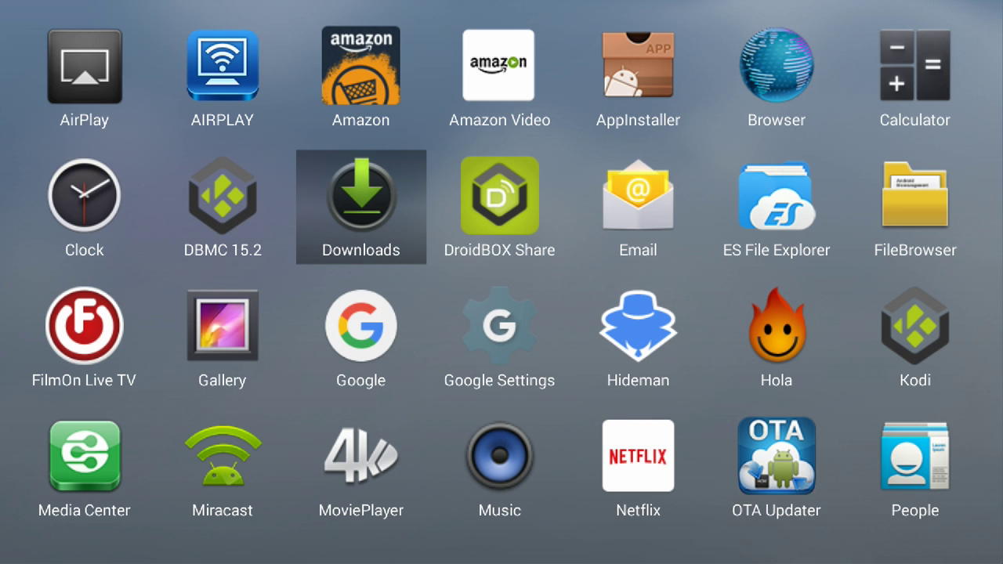
key(Down)
key(Down)
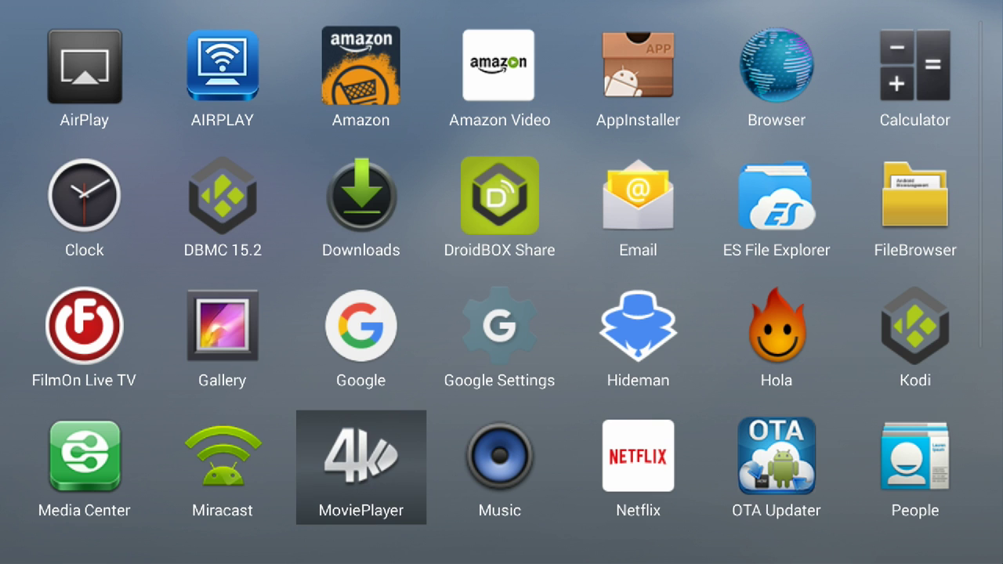
key(Down)
key(Left)
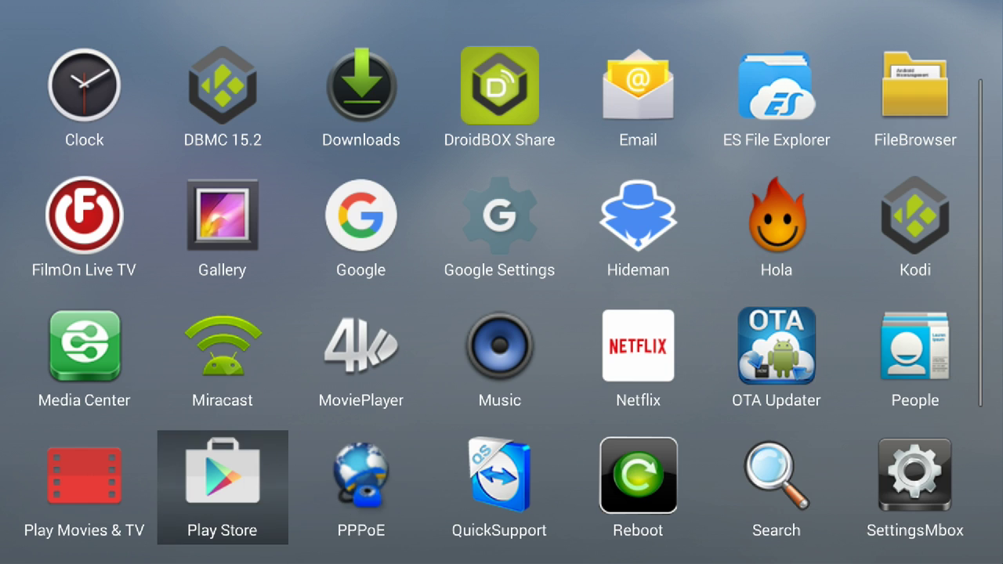
key(Right)
key(Right)
key(Up)
key(Right)
key(Right)
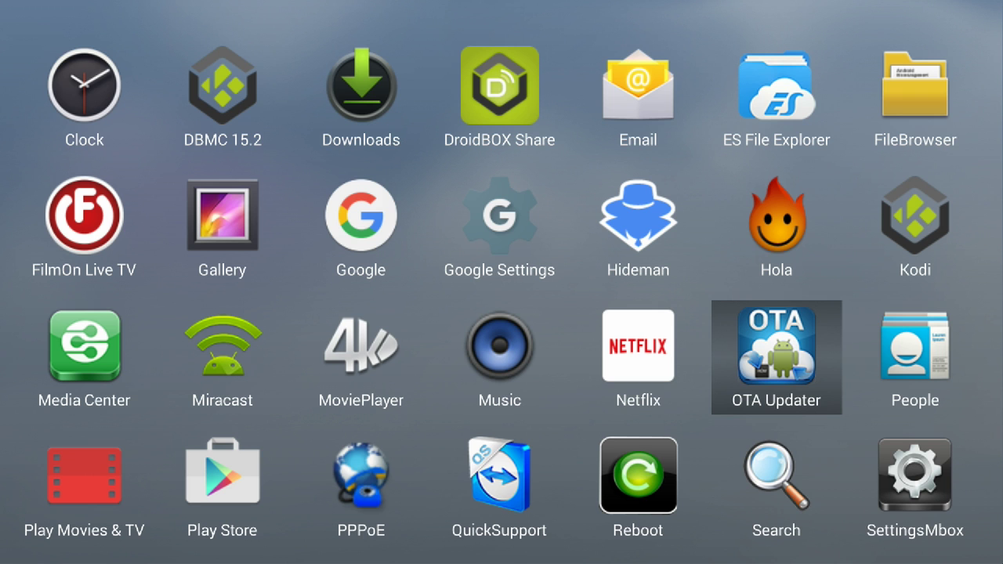
key(Return)
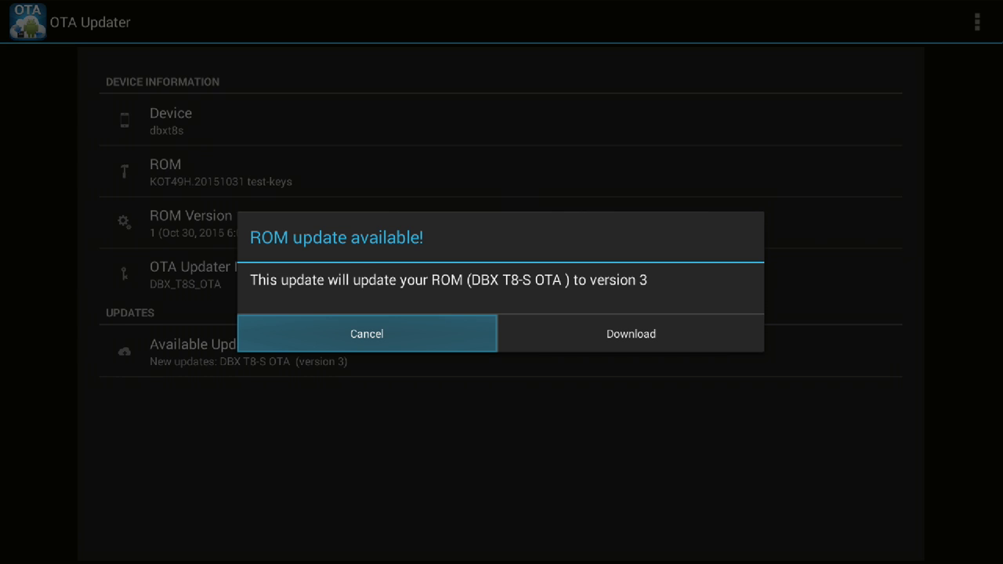
Decline the version 3 'ROM update available!' offer with Cancel
key(Right)
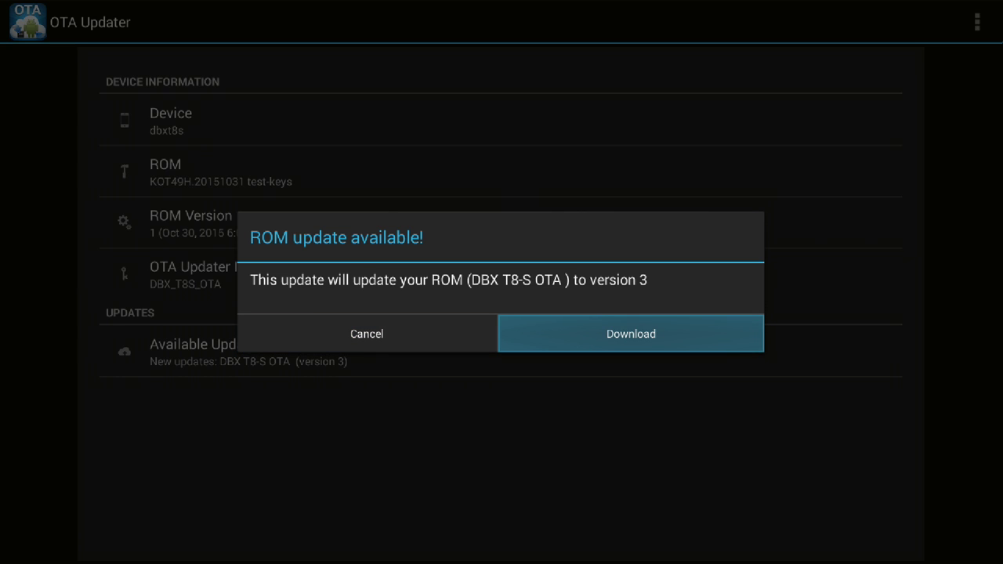
key(Left)
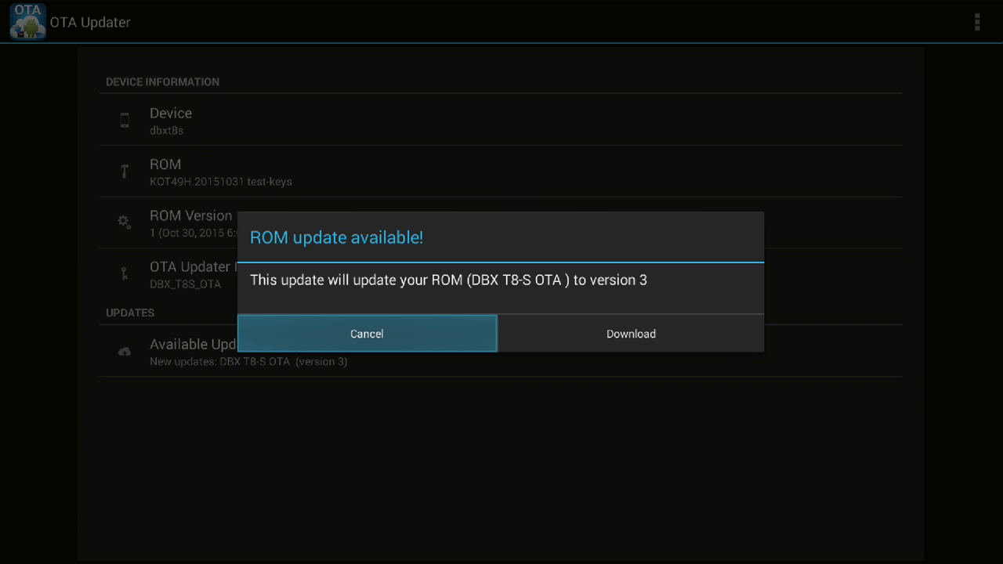
key(Return)
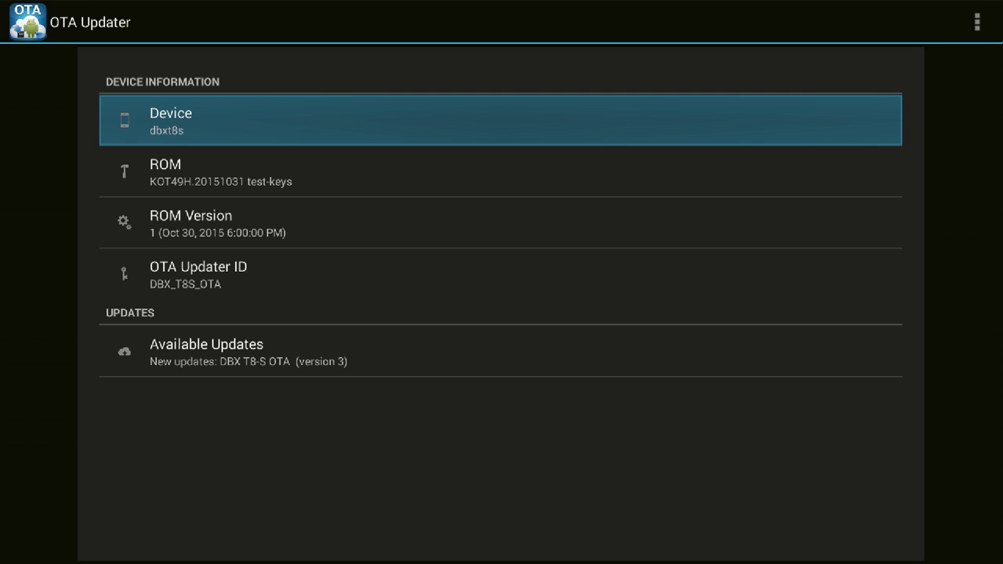
key(Down)
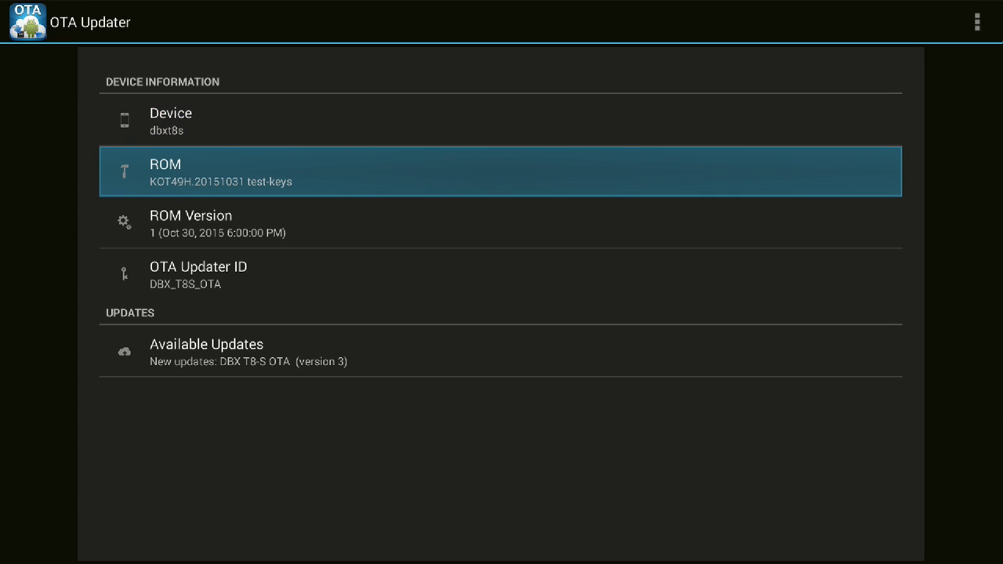
key(Up)
key(Down)
key(Down)
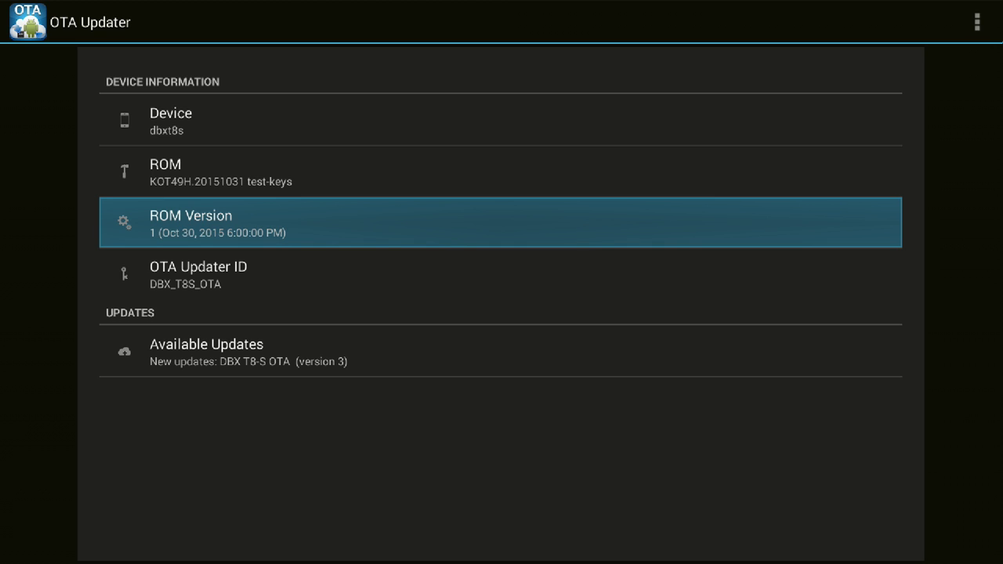
key(Down)
key(Down)
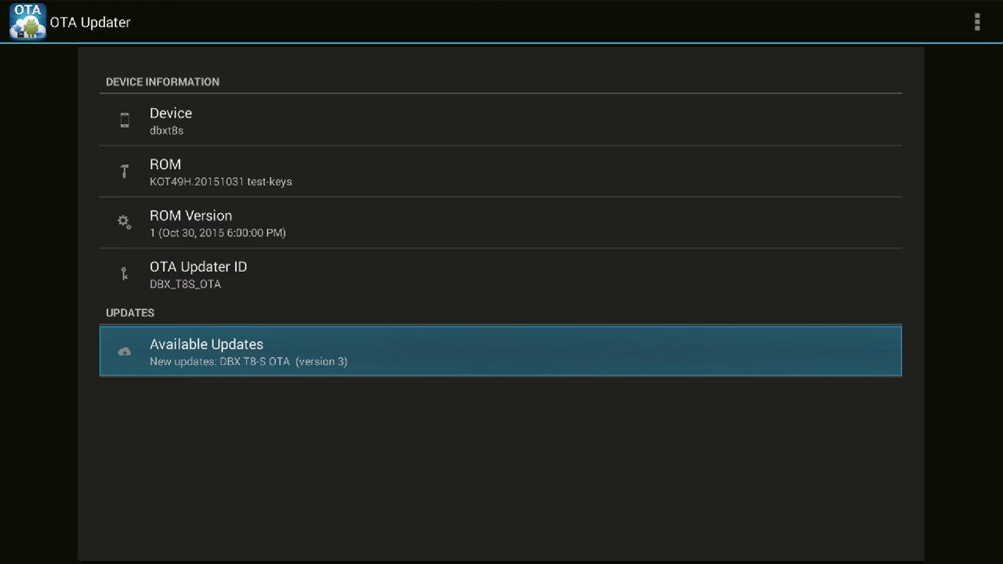
key(Up)
key(Up)
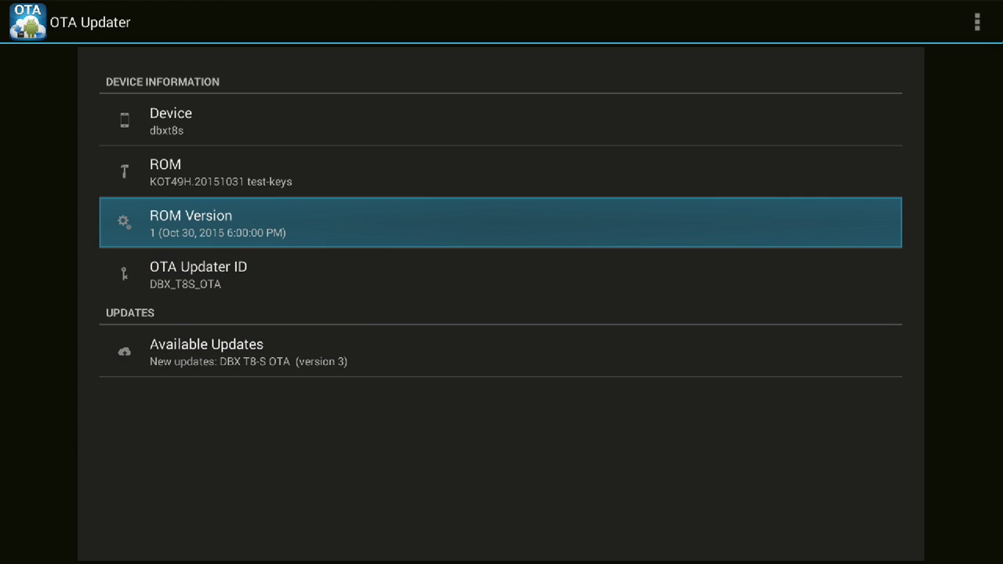
key(Down)
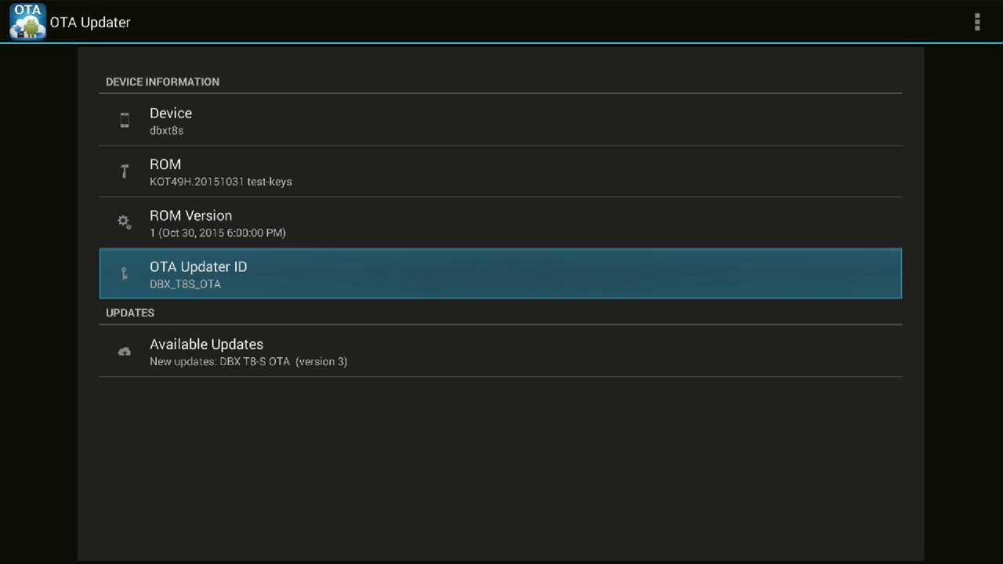
key(Down)
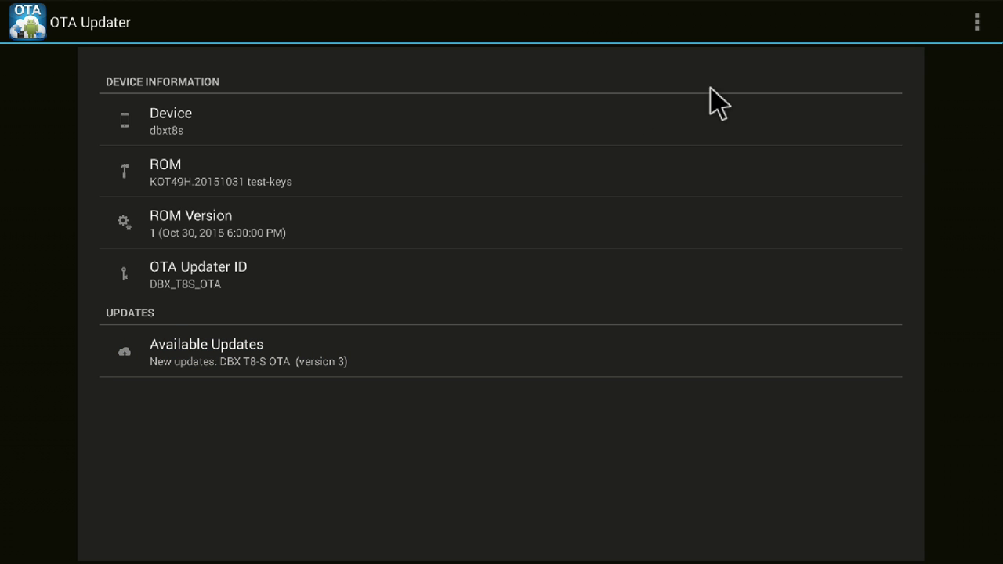
Check the updater's Settings, then reopen the version 3 offer from Available Updates
click(979, 31)
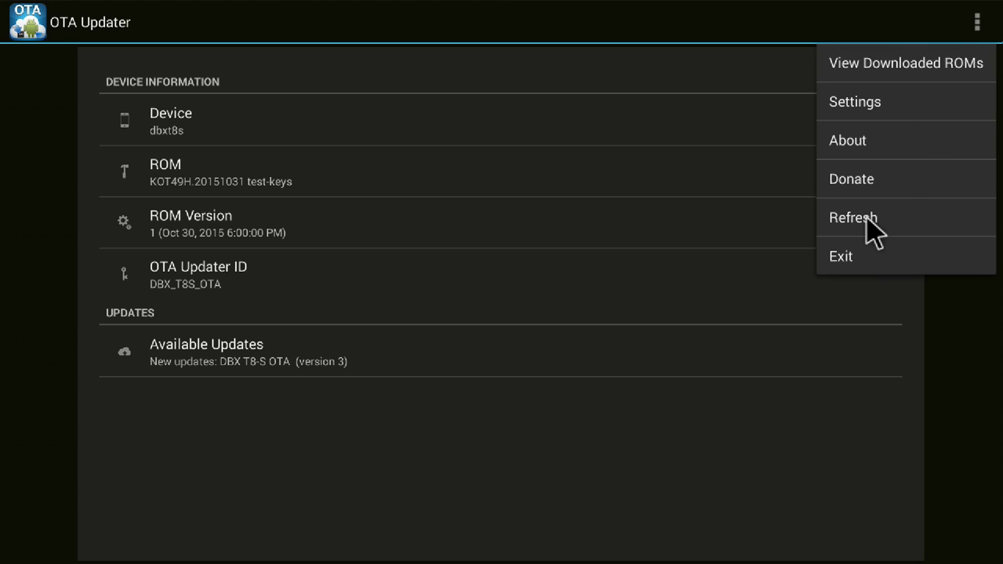
click(881, 102)
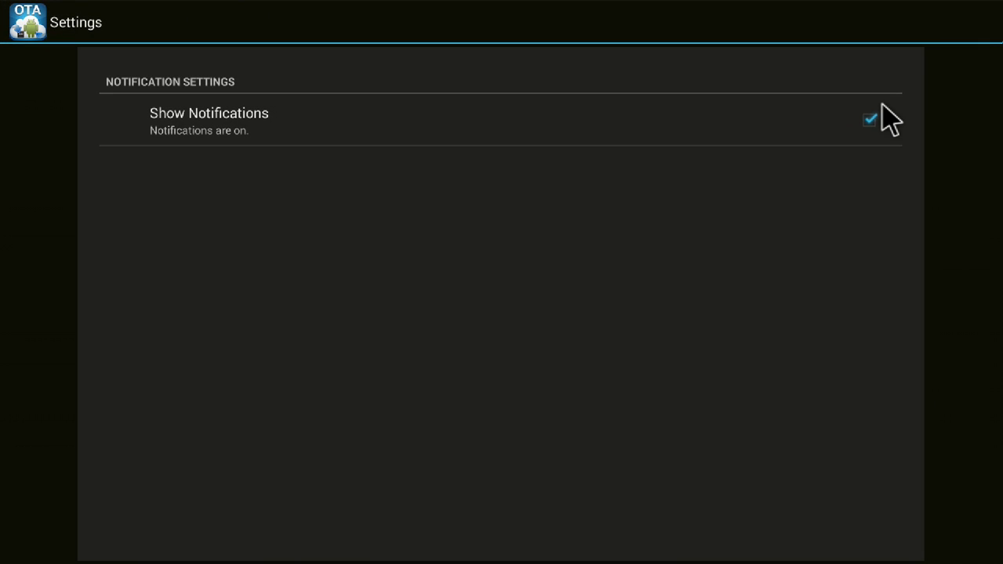
key(Escape)
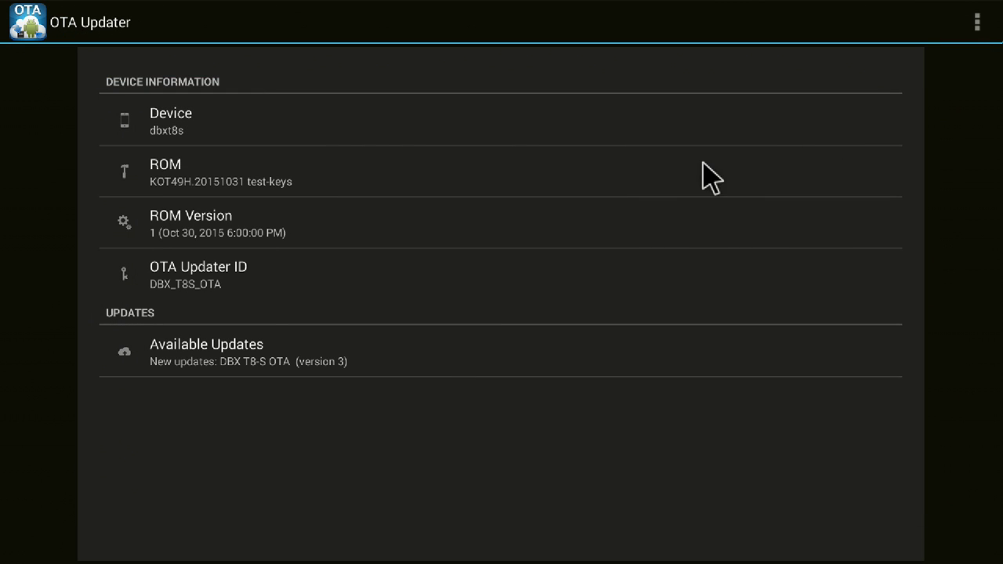
click(269, 361)
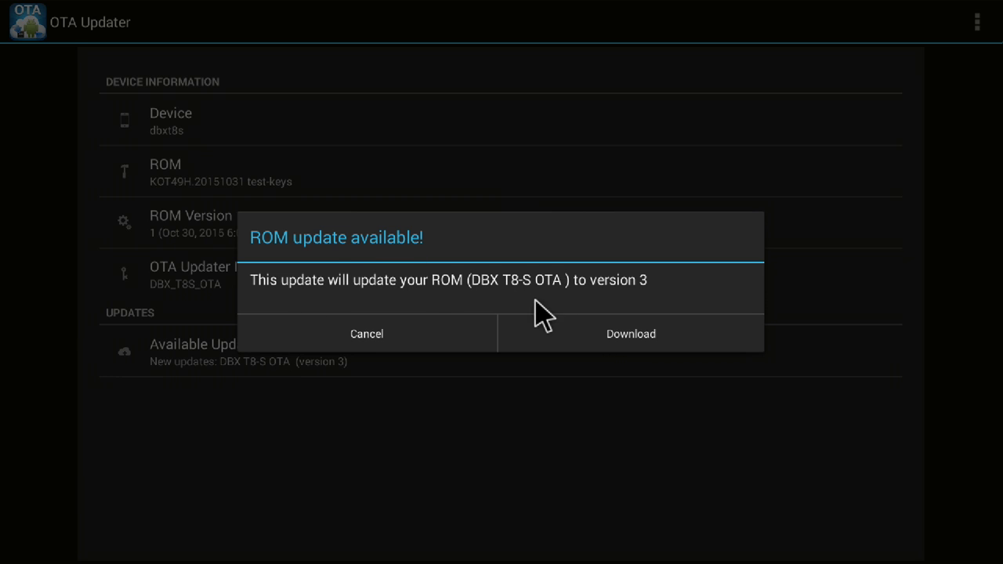
Download the version 3 ROM until the Install ZIP options appear
click(647, 336)
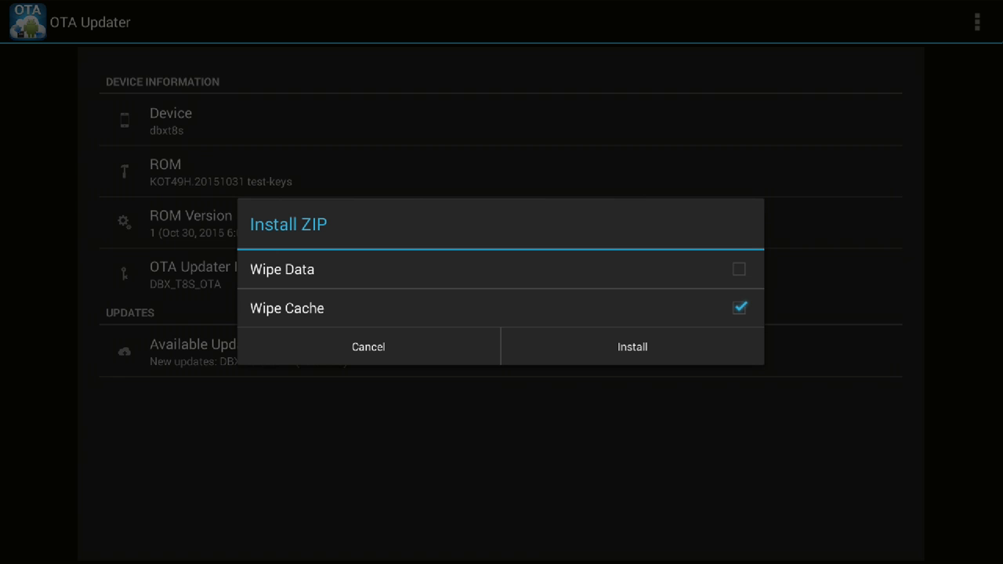
Enable Wipe Data alongside Wipe Cache and start installing the downloaded ZIP
key(Down)
key(Return)
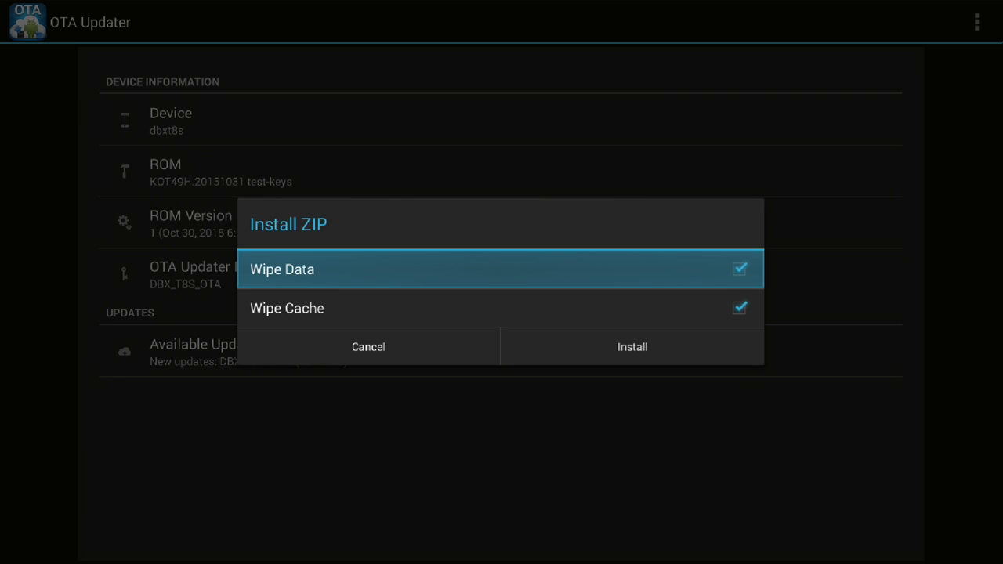
key(Down)
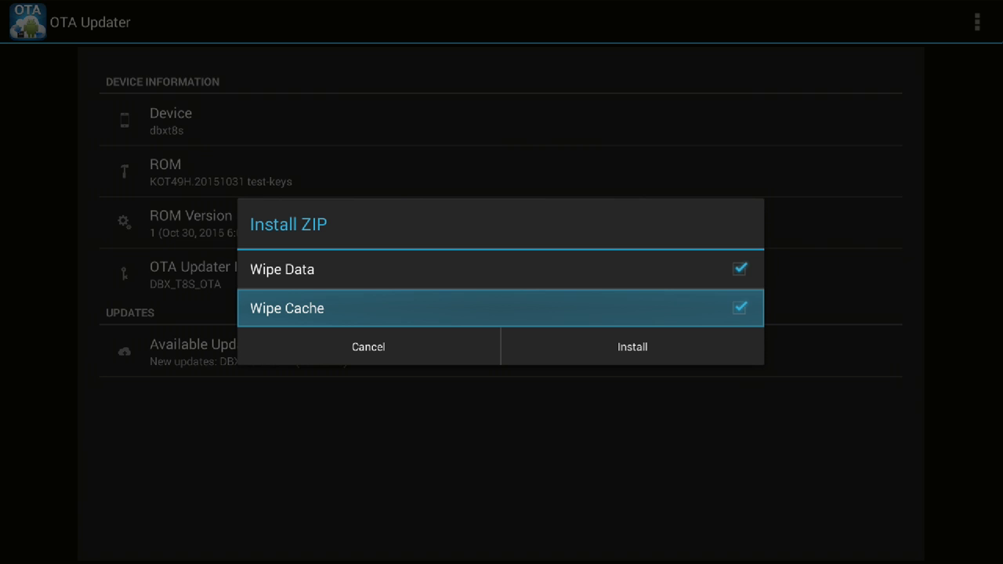
key(Up)
key(Down)
key(Down)
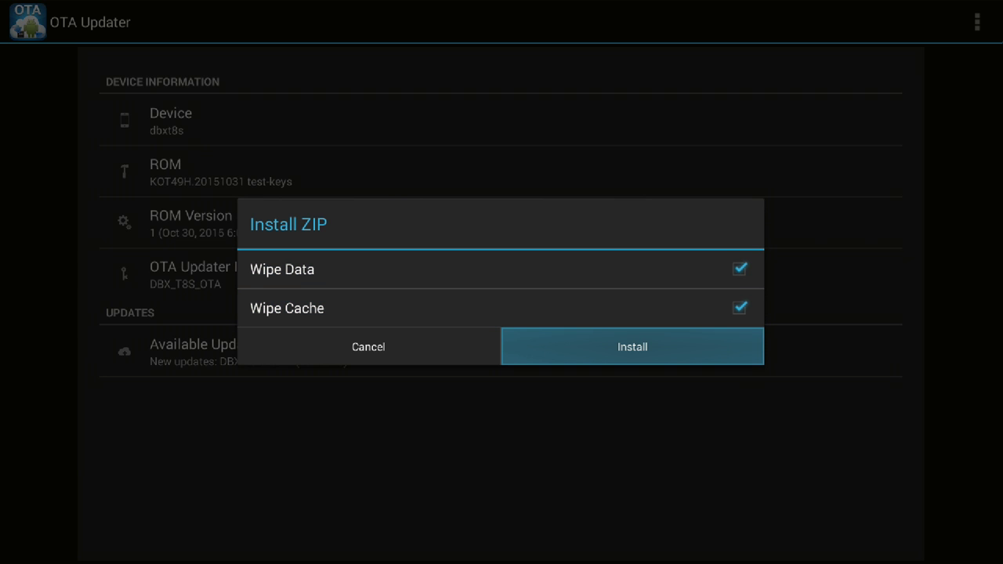
key(Return)
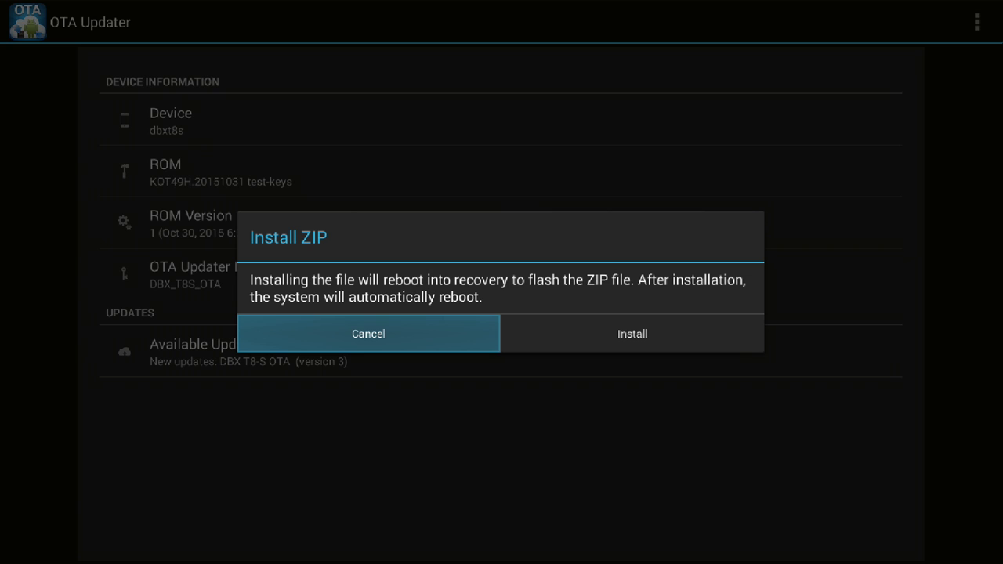
Confirm rebooting into recovery to install the version 3 ROM
key(Right)
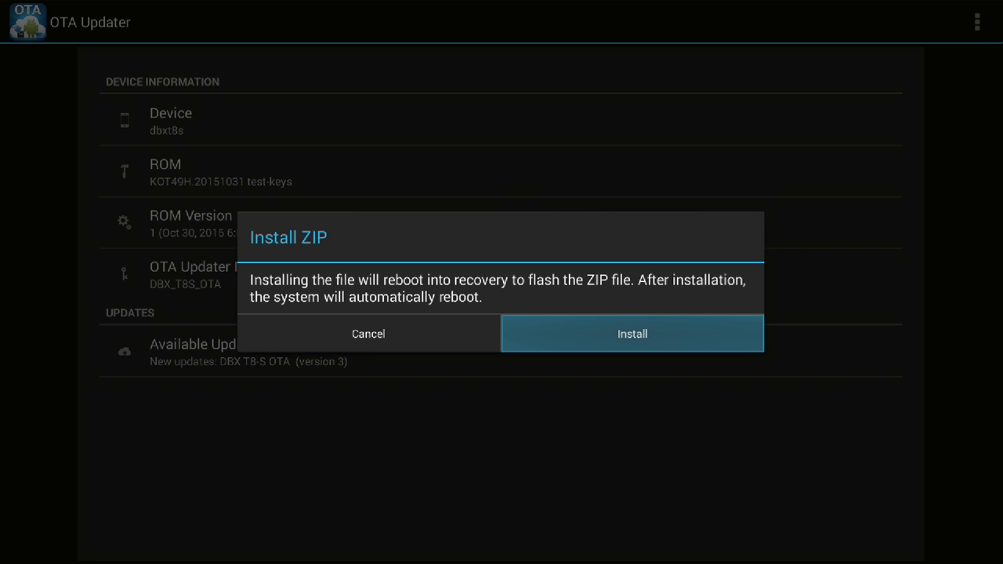
key(Return)
key(Right)
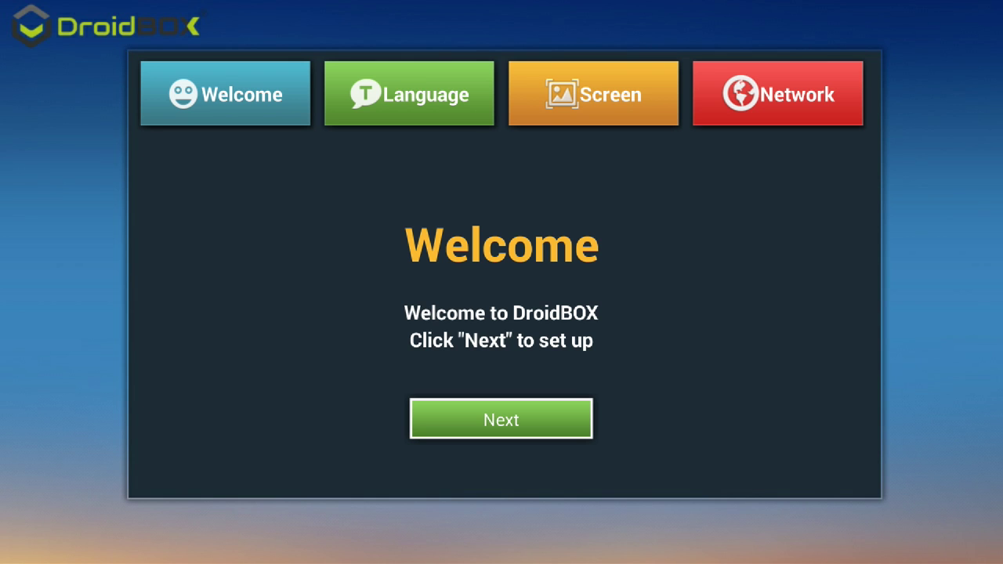
Pass the Welcome, Language (English) and Screen (100%) pages, then Finish on Network
key(Return)
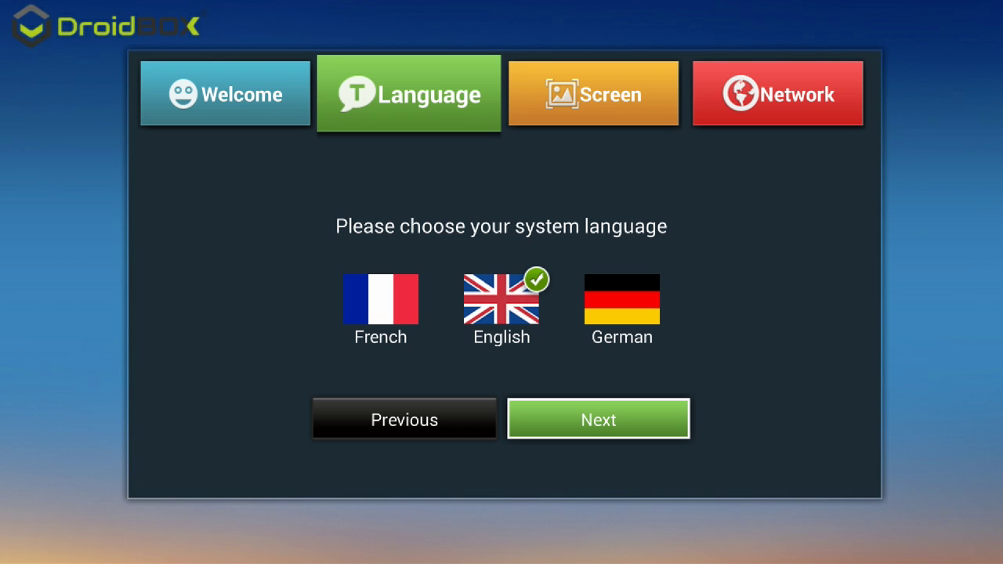
key(Return)
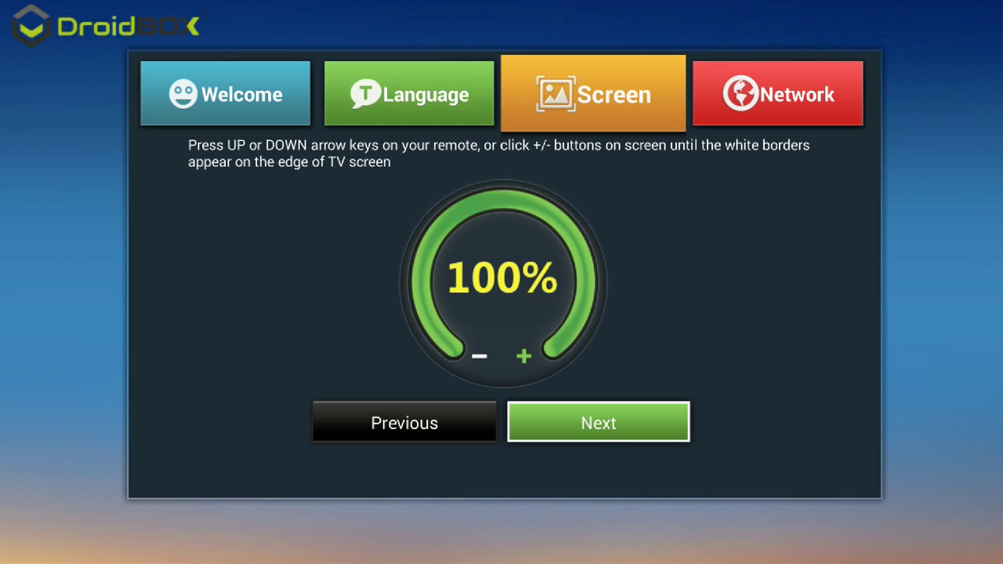
key(Return)
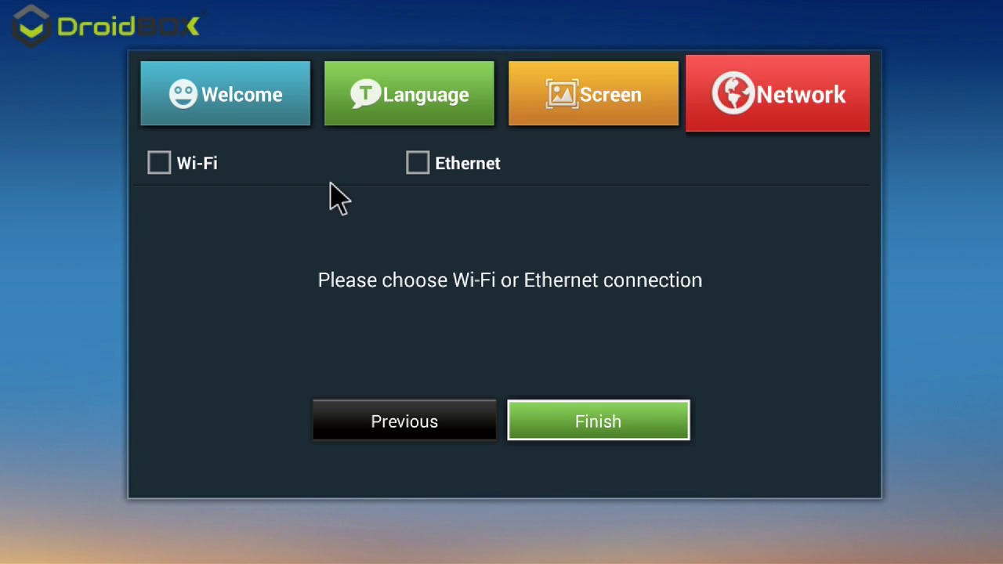
click(607, 430)
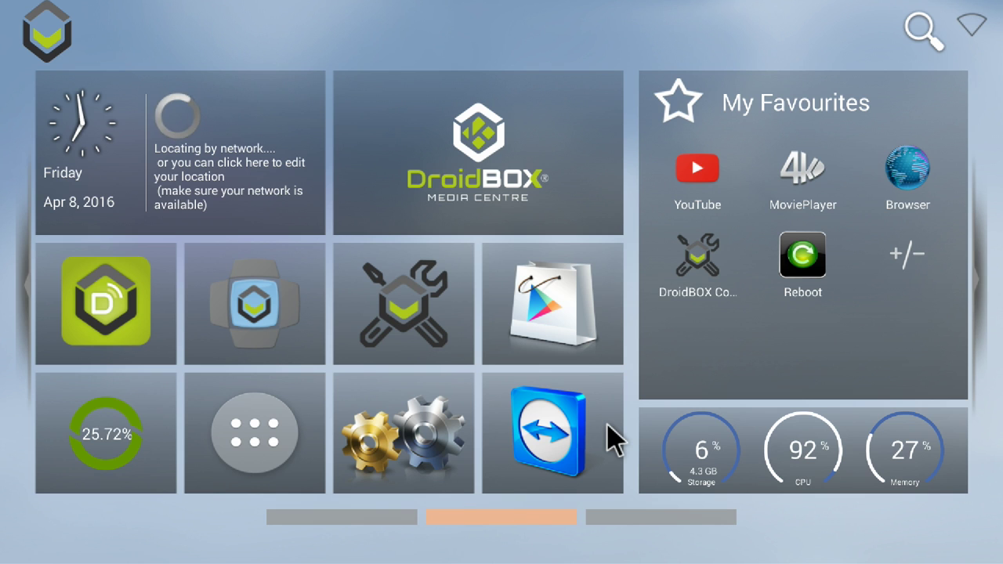
Move across the new home tiles to the Apps tile and open the full apps list
key(Left)
key(Left)
key(Down)
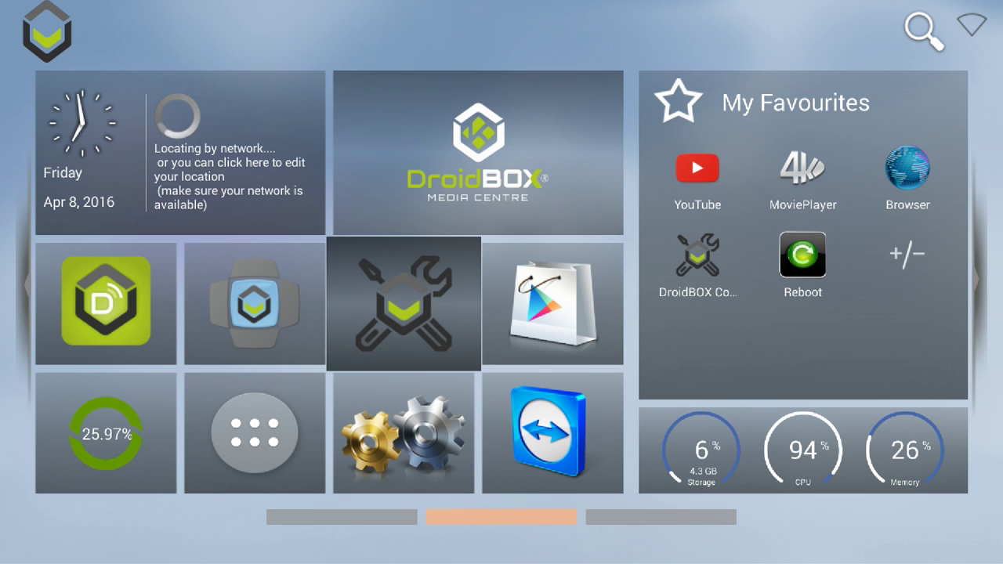
key(Left)
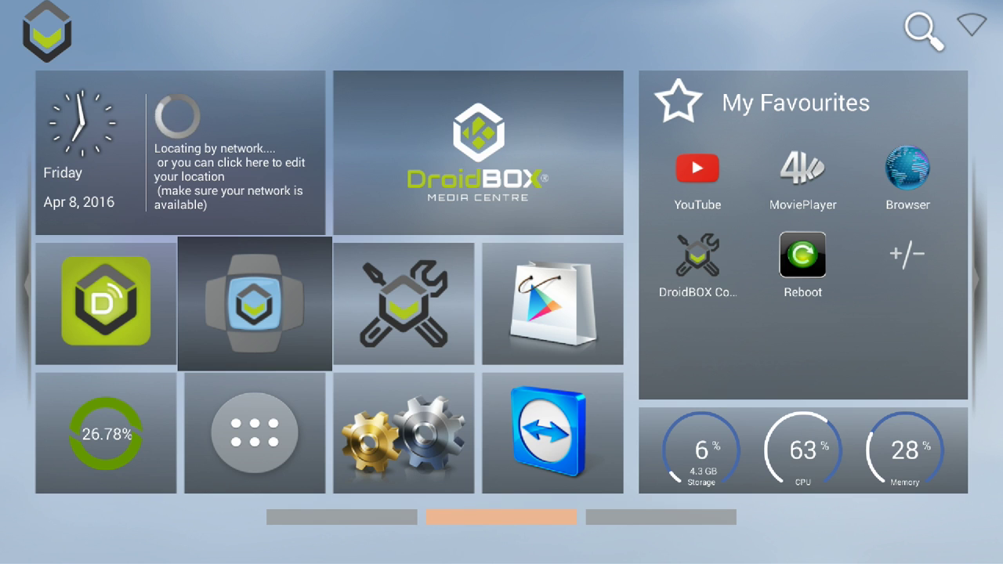
key(Right)
key(Left)
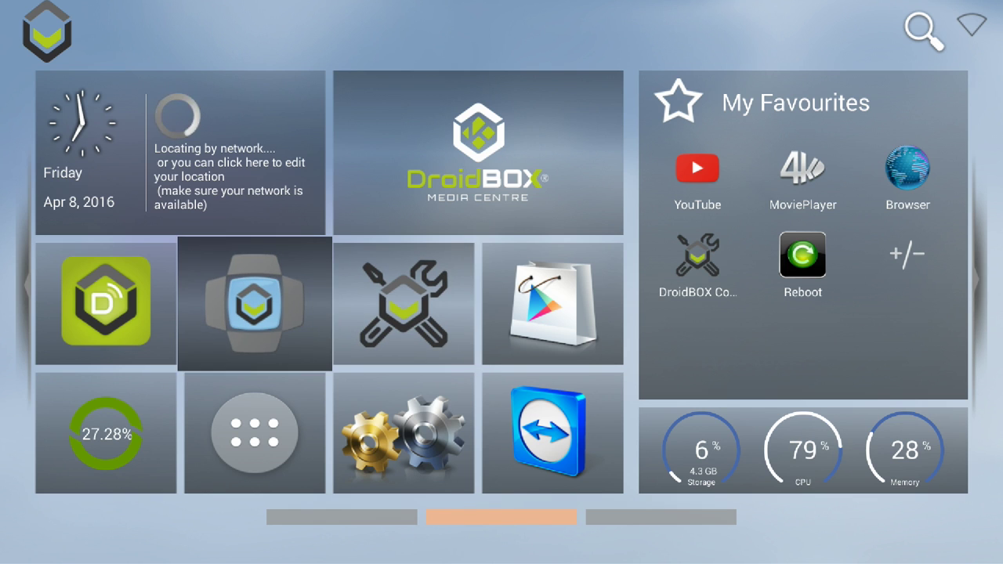
key(Up)
key(Down)
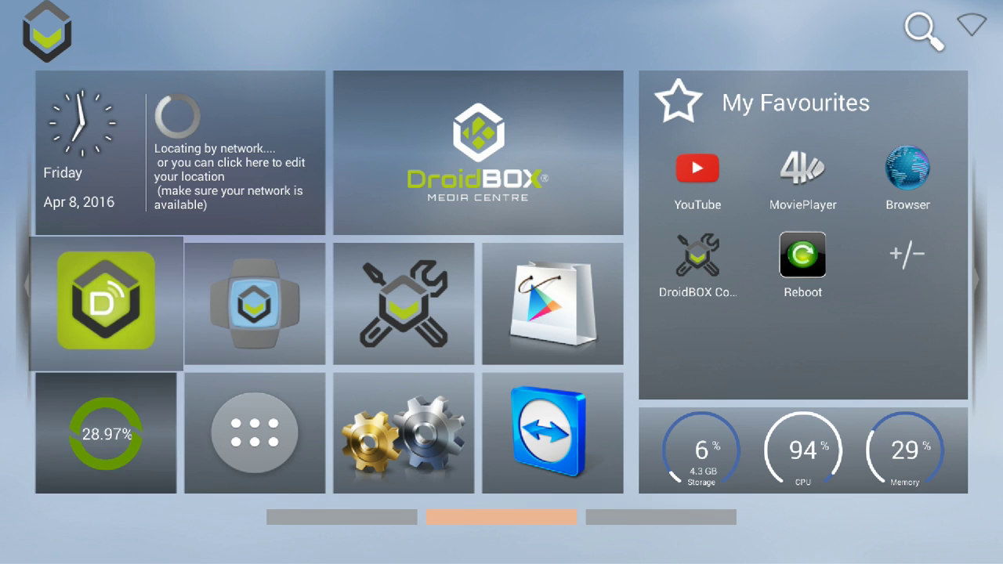
key(Down)
key(Right)
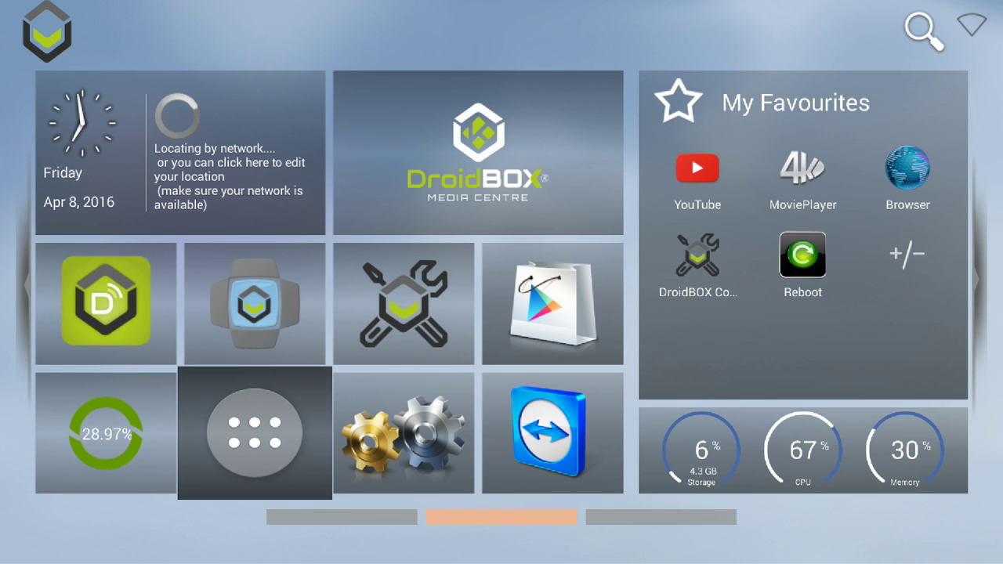
key(Right)
key(Right)
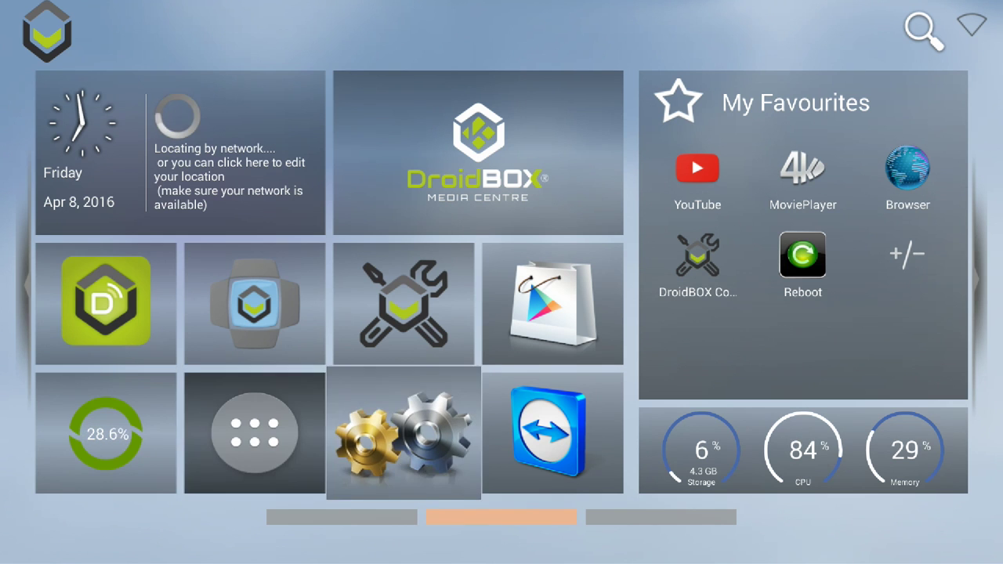
key(Left)
key(Return)
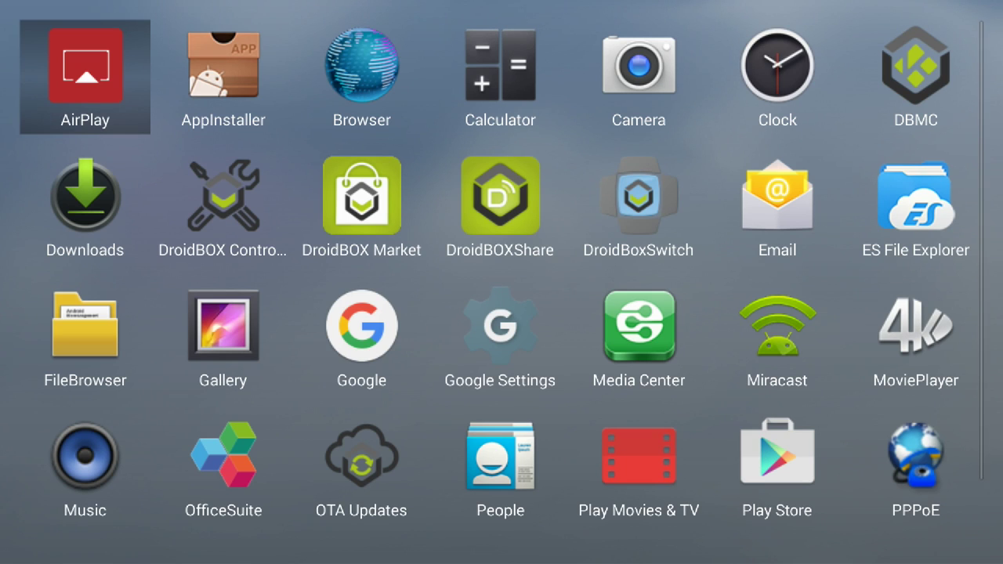
Browse the app list past AppInstaller, Browser and DroidBOXShare, then return home
key(Right)
key(Right)
key(Down)
key(Left)
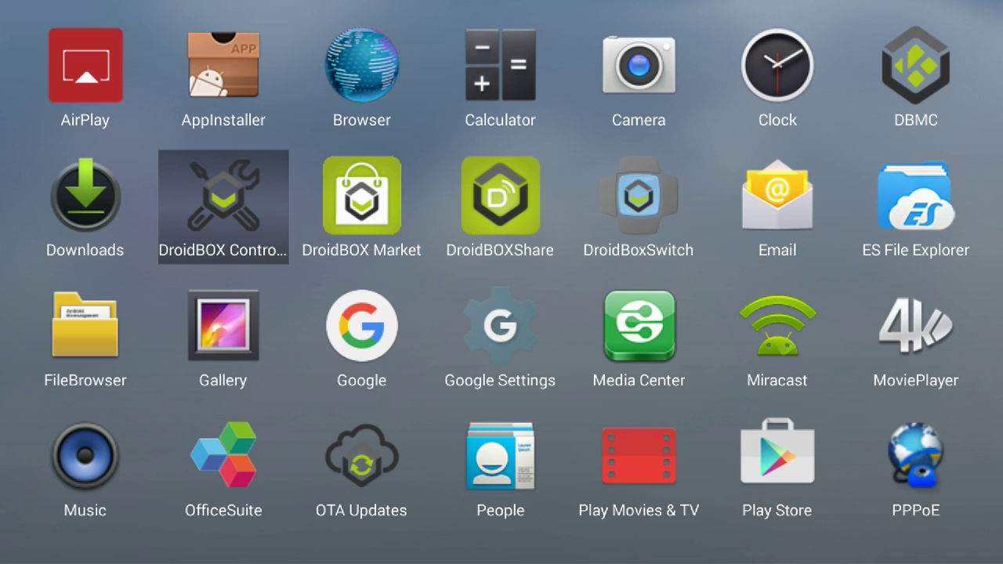
key(Right)
key(Right)
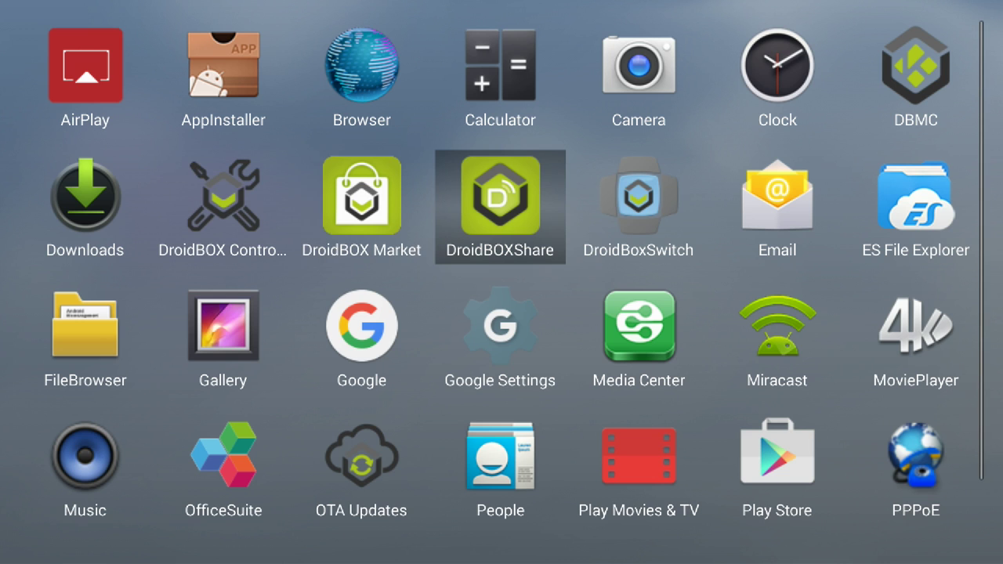
key(Right)
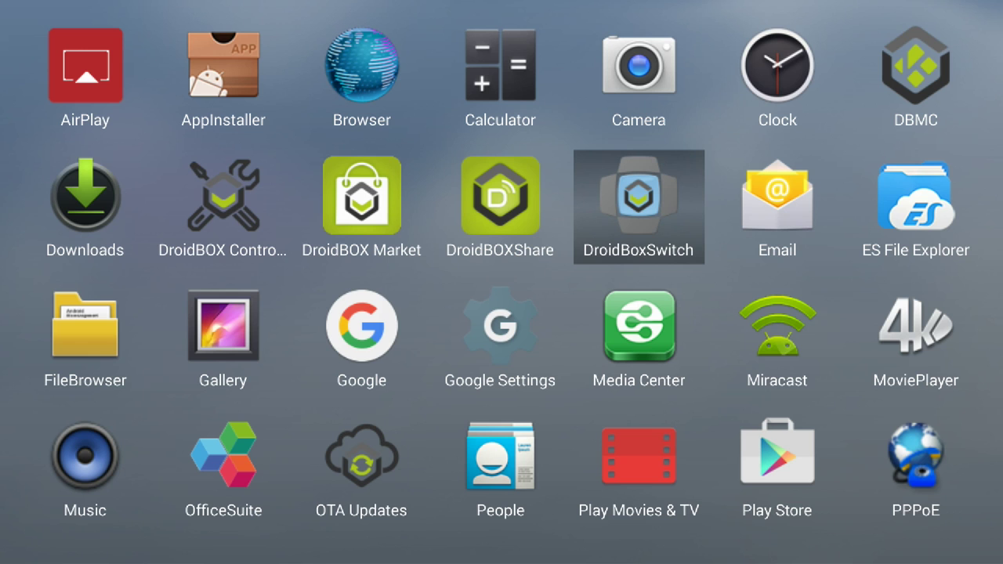
key(Escape)
Move focus across the home tiles down to the all-apps tile
key(Down)
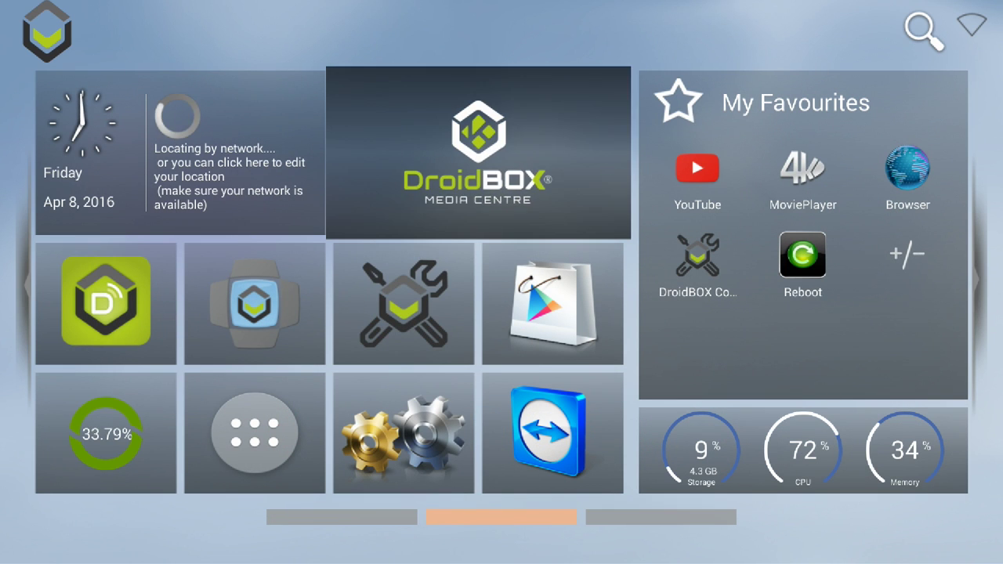
key(Down)
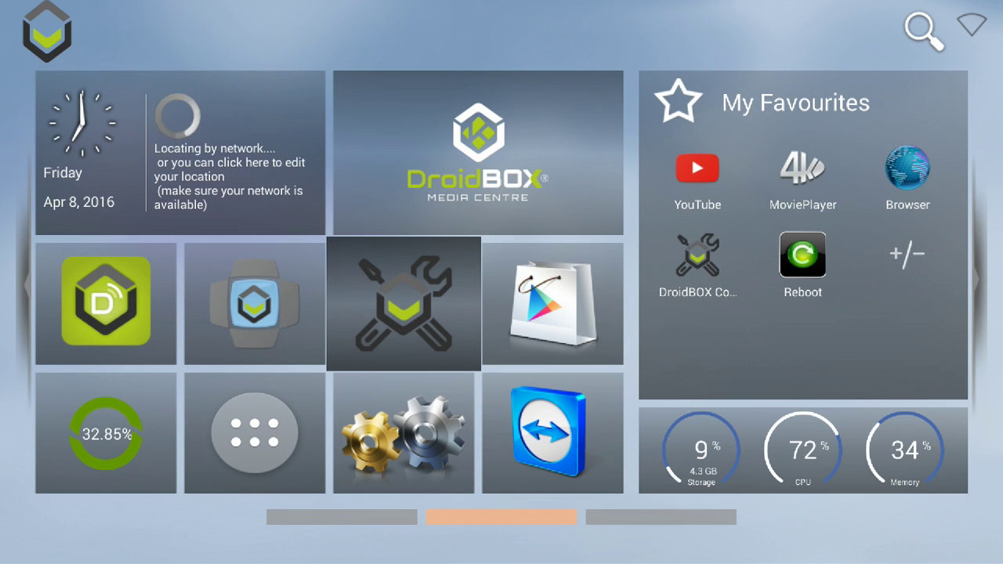
key(Right)
key(Left)
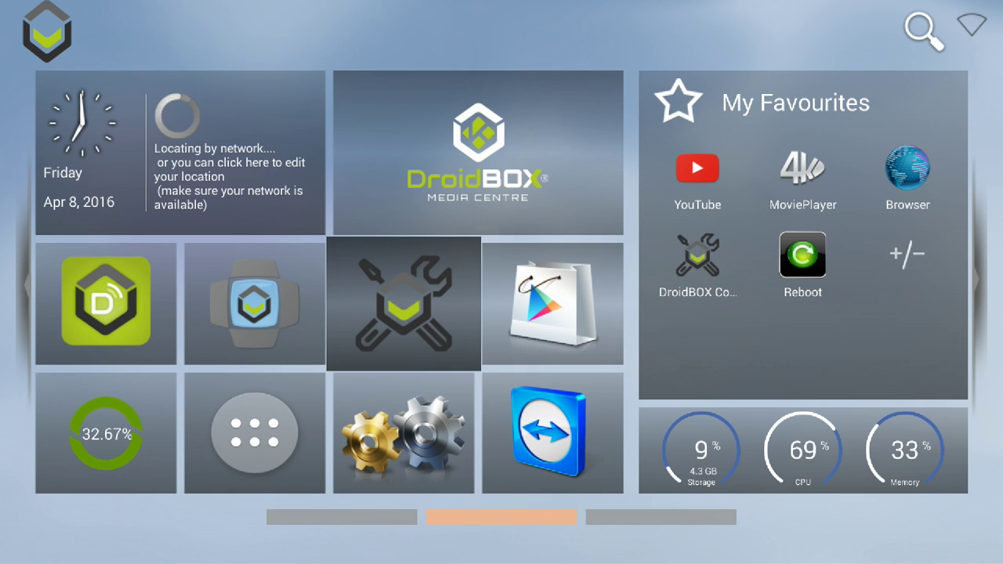
key(Left)
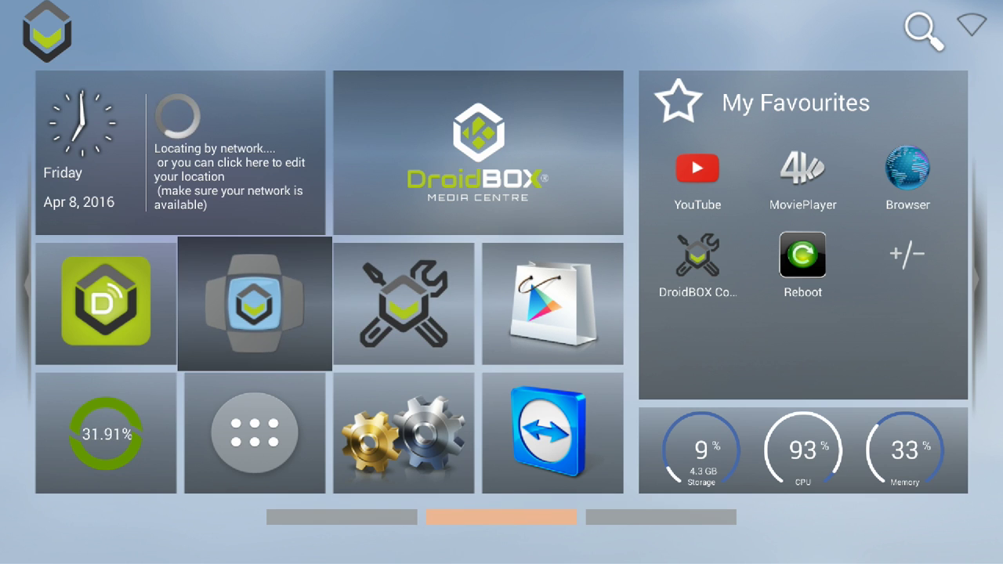
key(Down)
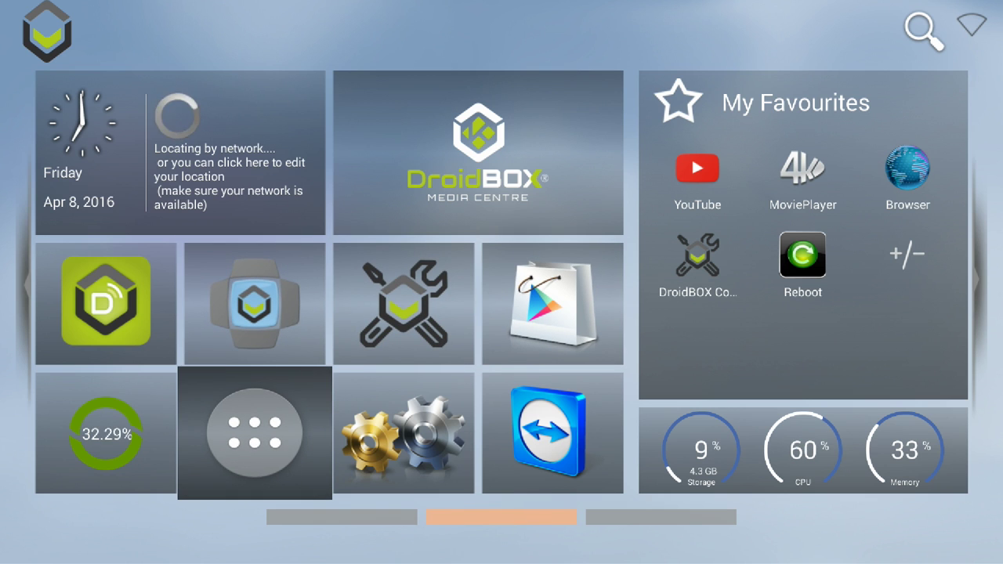